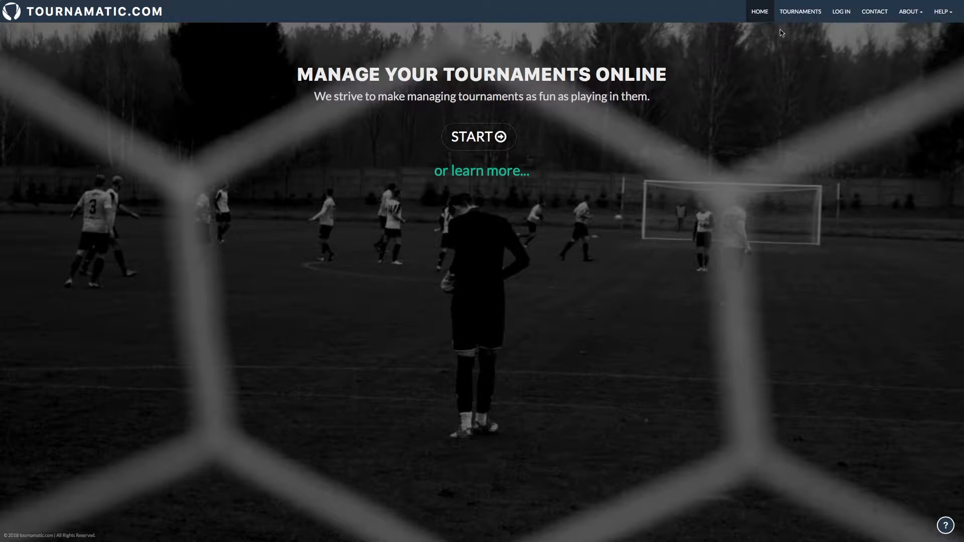
Go to the Tournaments listing from the top navigation bar.
click(800, 20)
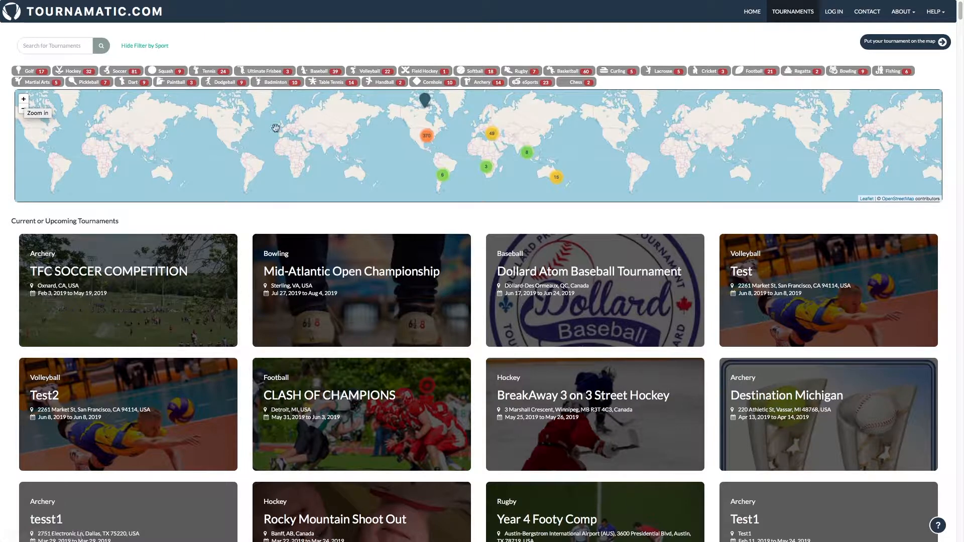
Zoom the map into the 370-tournament North America cluster, then preview and dismiss the Hawaii pin.
mouse_move(428, 144)
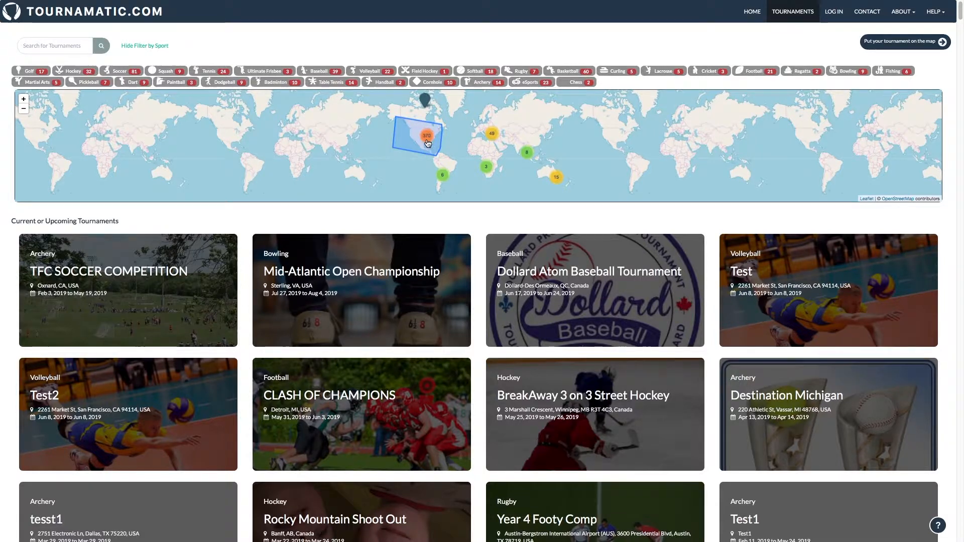
click(427, 142)
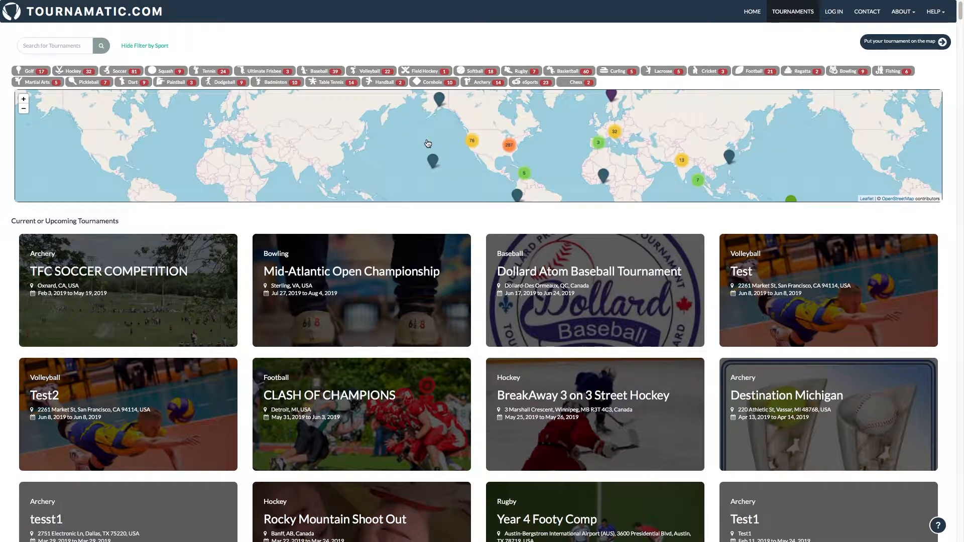
click(435, 162)
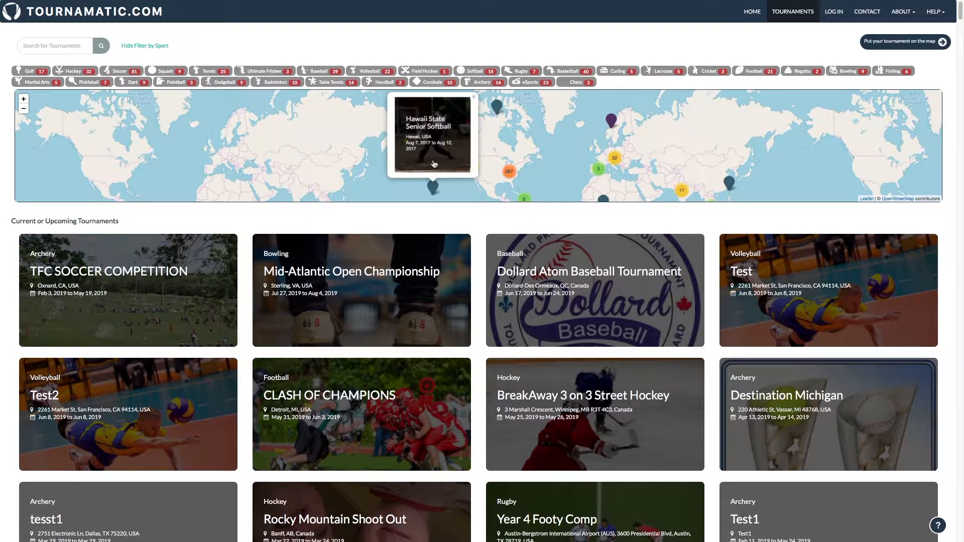
click(474, 97)
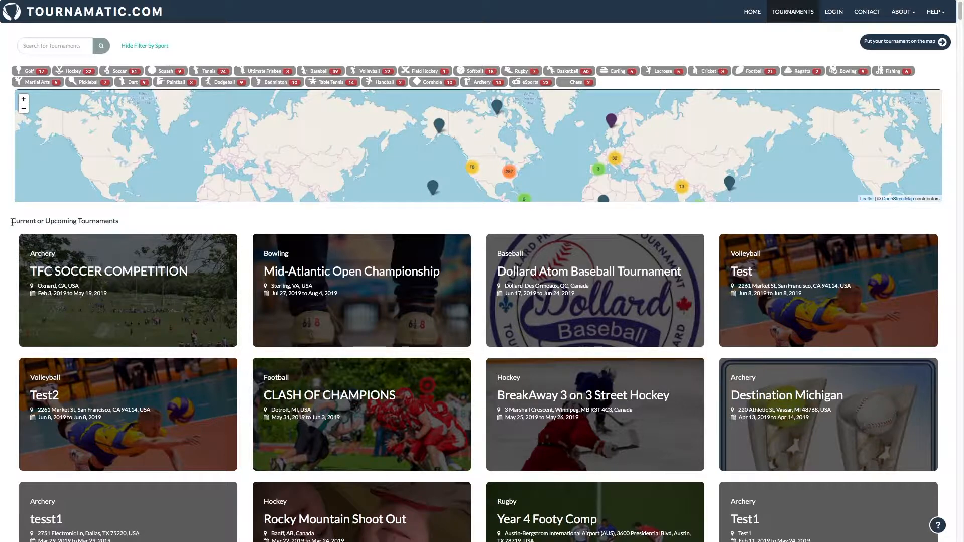
drag(13, 222, 126, 223)
scroll(126, 222, down, 2)
scroll(129, 239, down, 8)
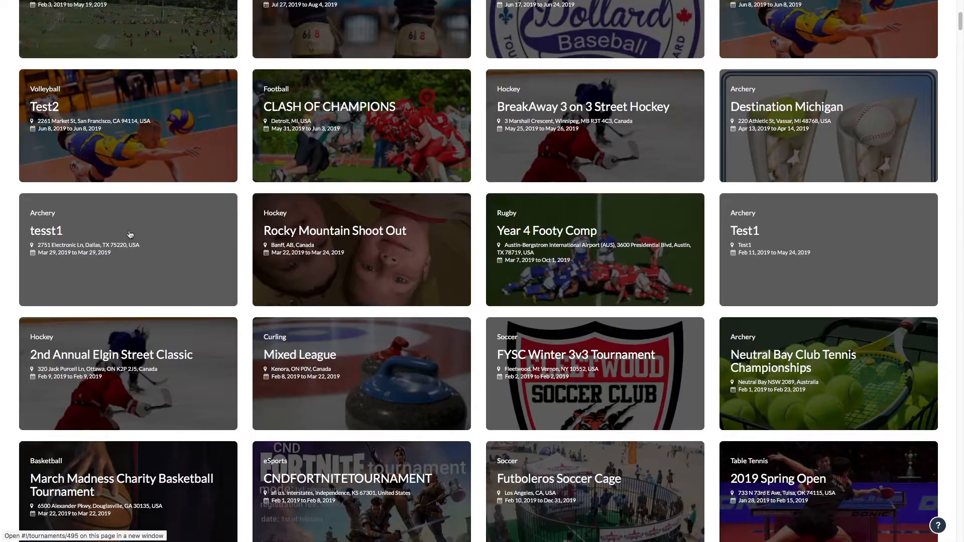
scroll(130, 234, down, 9)
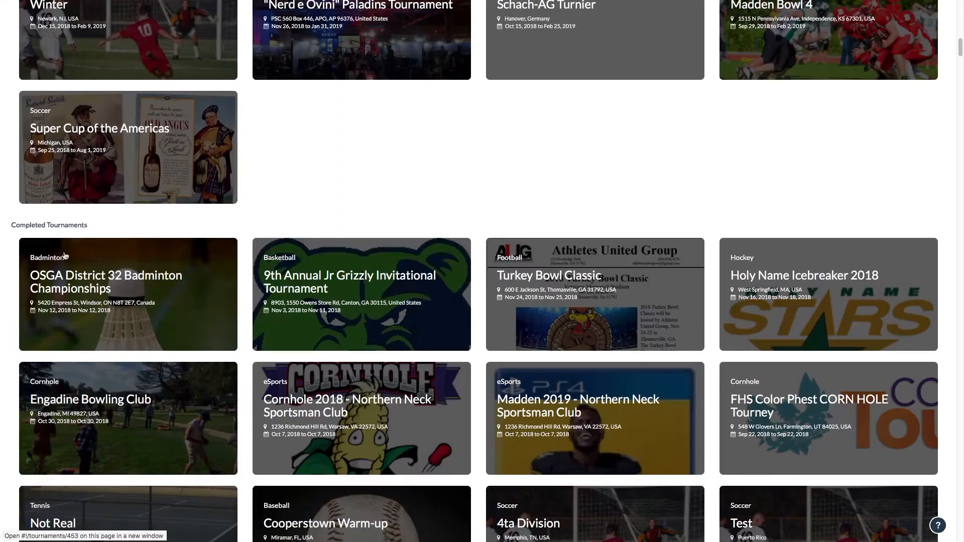
drag(12, 228, 106, 225)
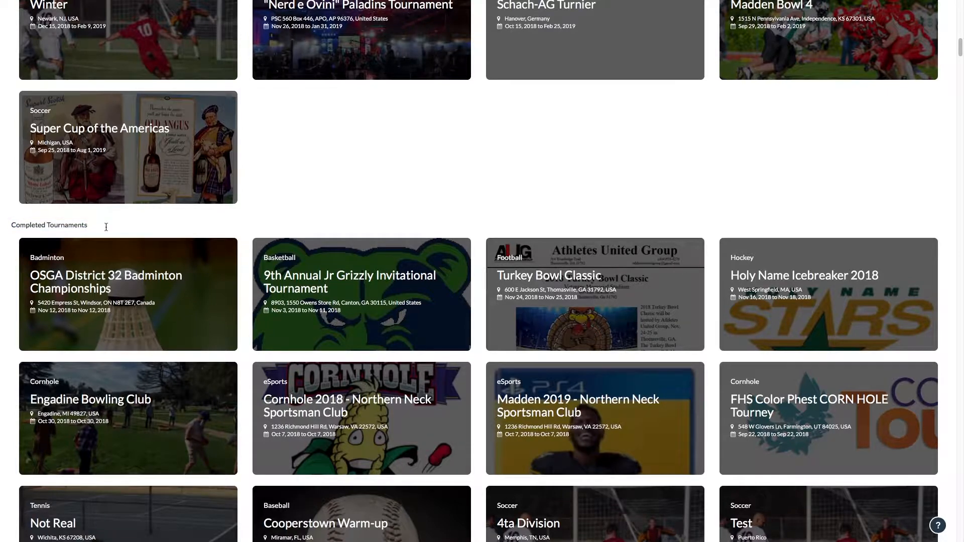
scroll(106, 227, up, 15)
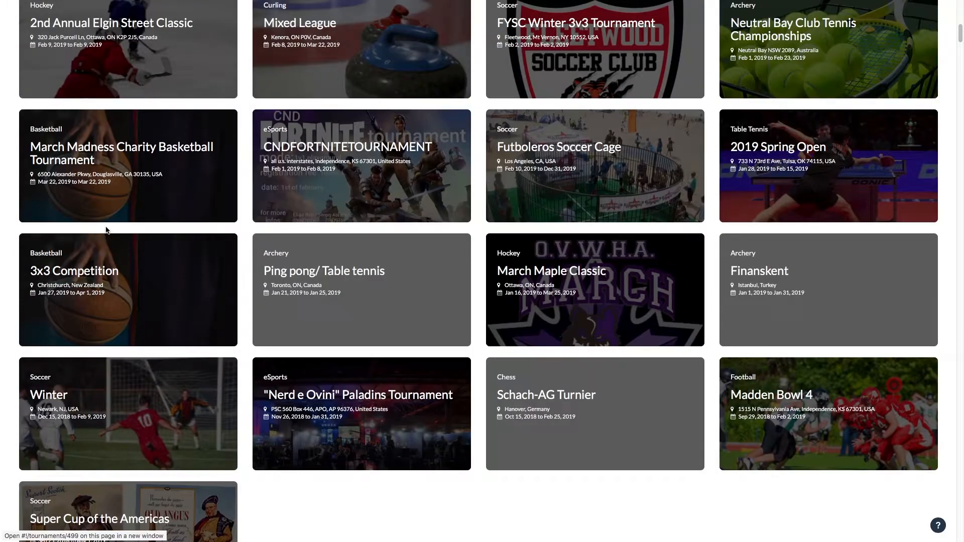
scroll(106, 230, up, 4)
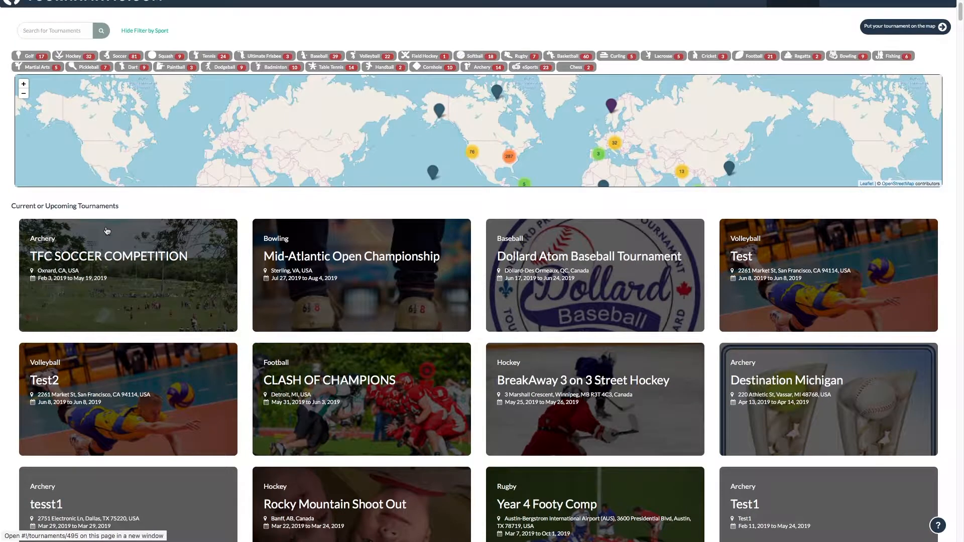
Browse the Dollard Atom Baseball Tournament page, its host email and division list, then return home.
click(591, 281)
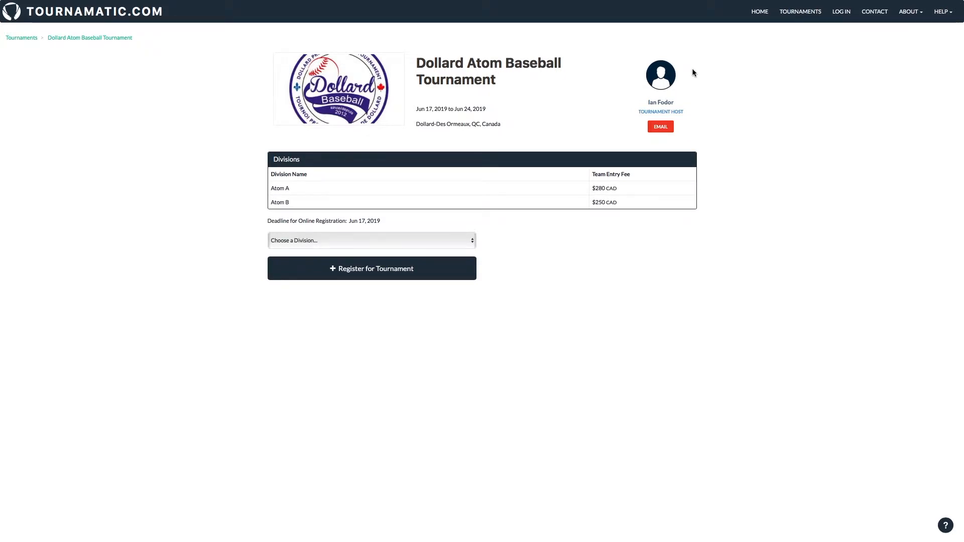
click(670, 132)
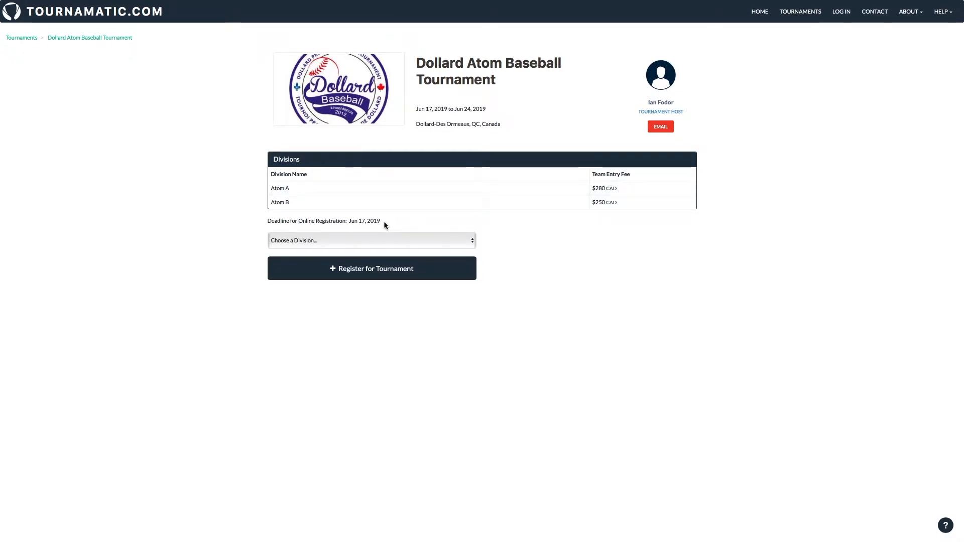
click(390, 245)
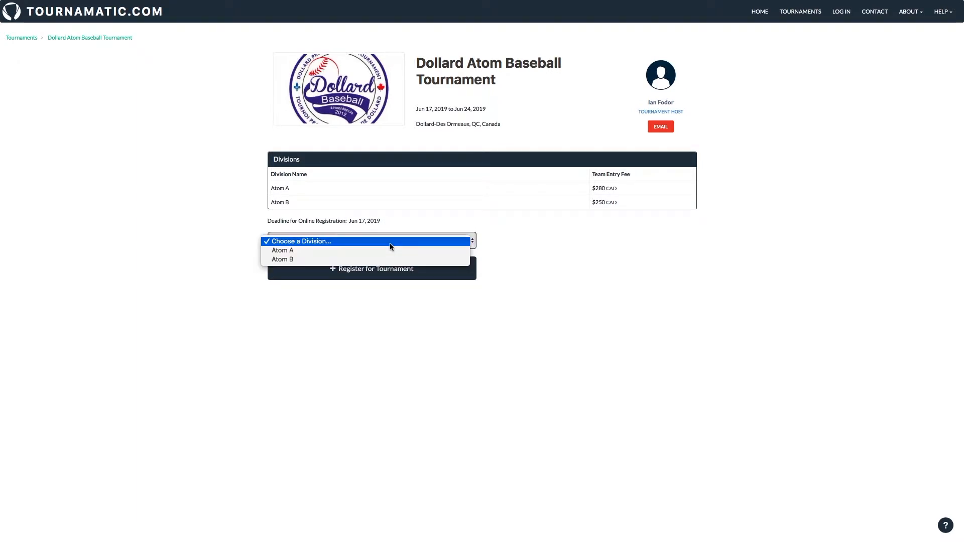
click(499, 310)
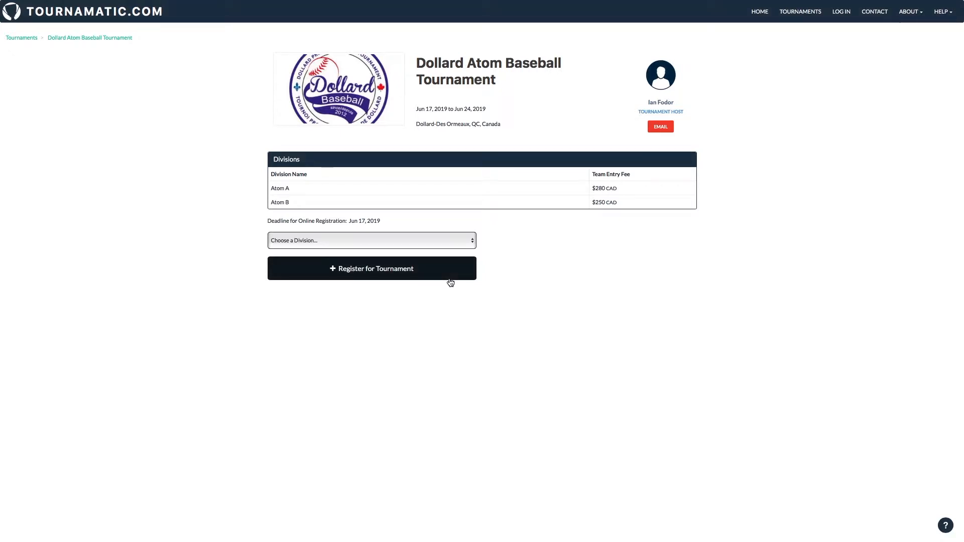
click(765, 16)
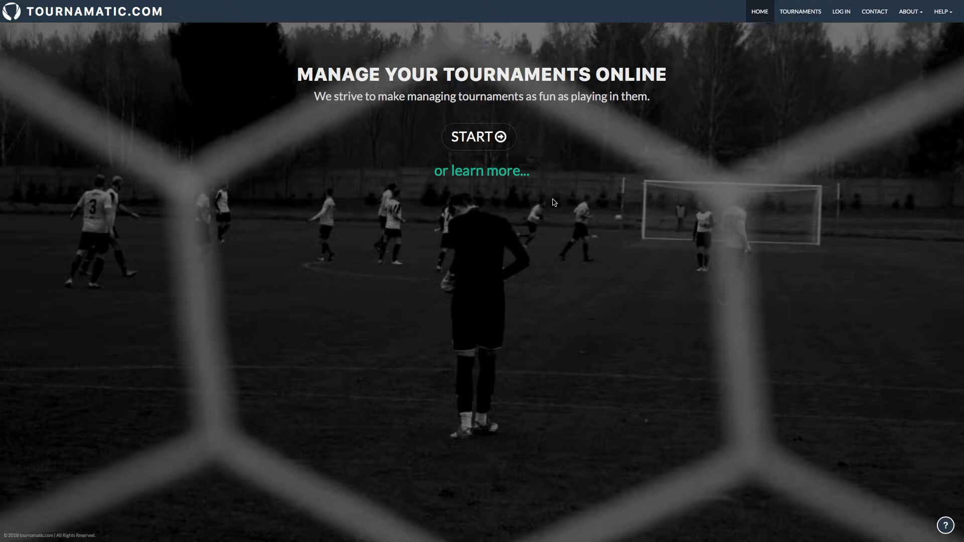
Begin a new tournament setup with the home page's START button.
click(470, 137)
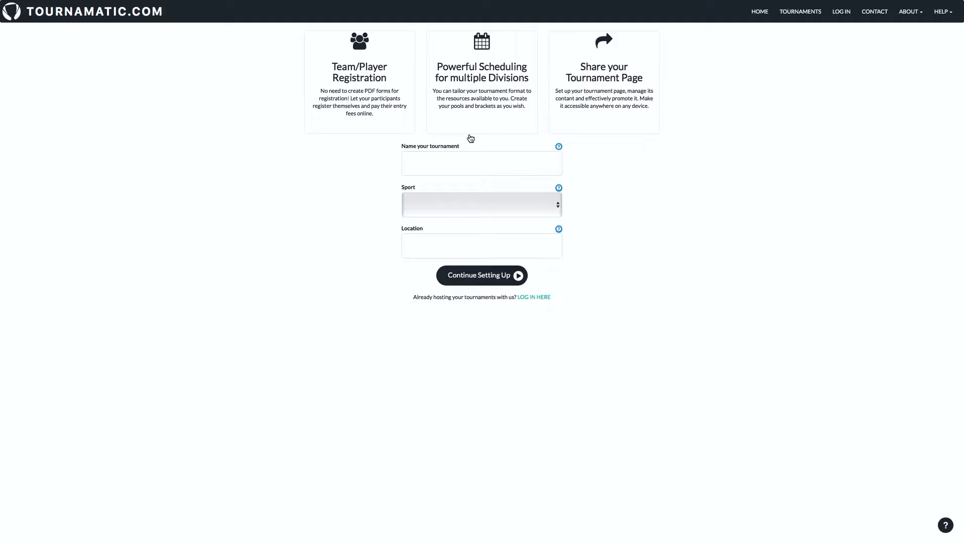
Name the tournament 'Girls Fun Tournament', with sport Soccer and location Victoria, BC.
click(437, 166)
text(Girls Fun T)
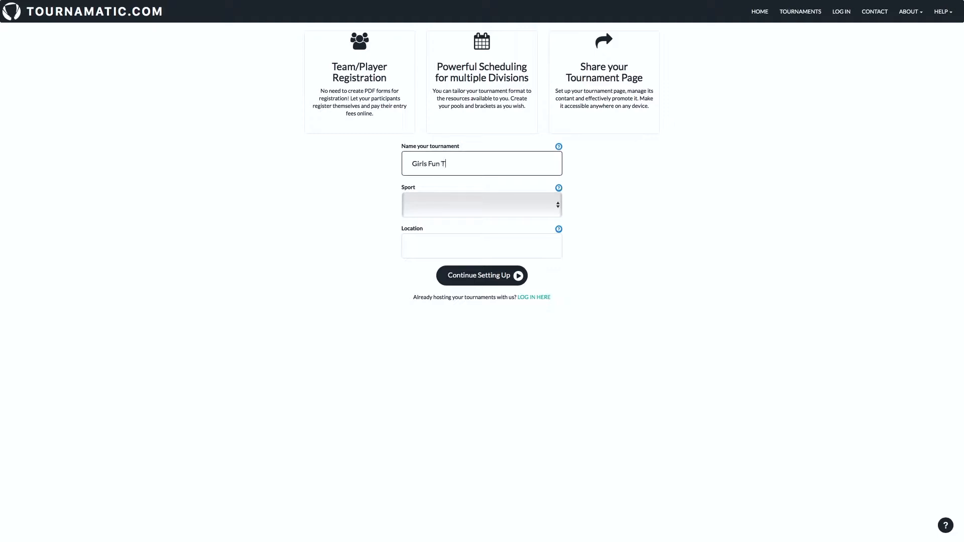
text(ournament)
click(423, 210)
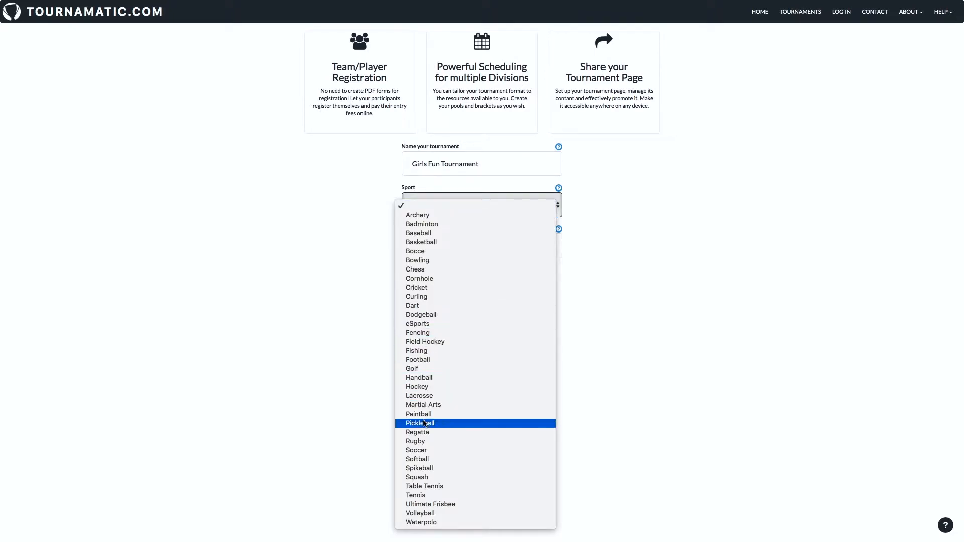
click(420, 451)
click(429, 246)
text(Vi)
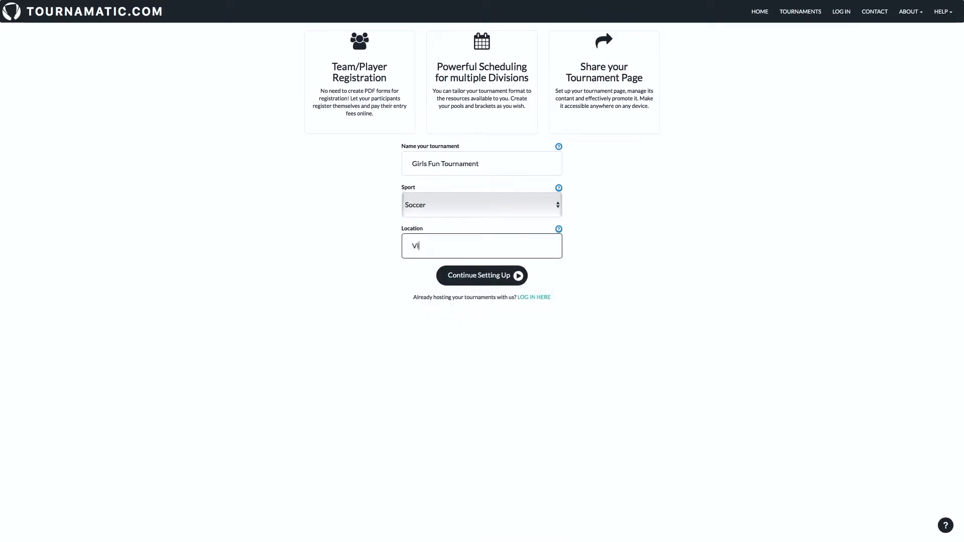
text(ctoria, BC)
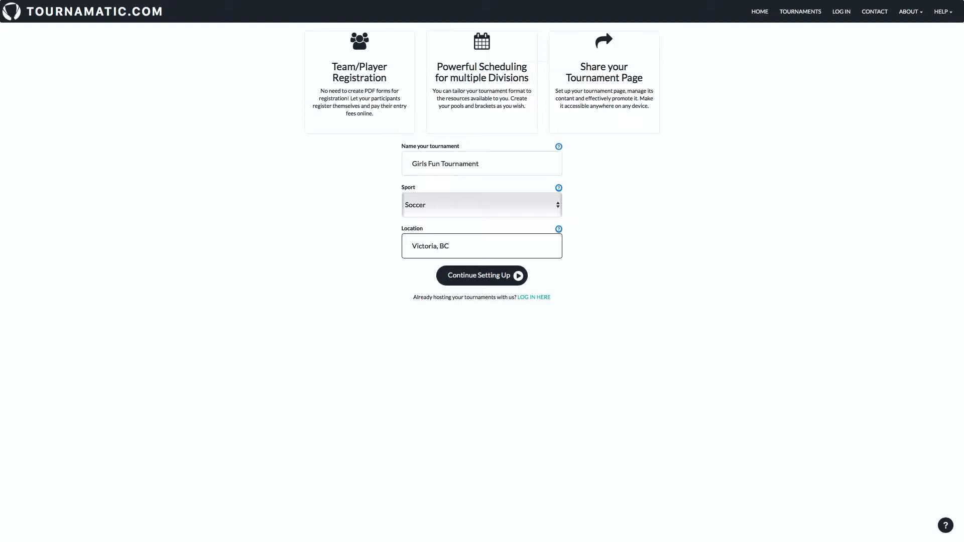
click(559, 148)
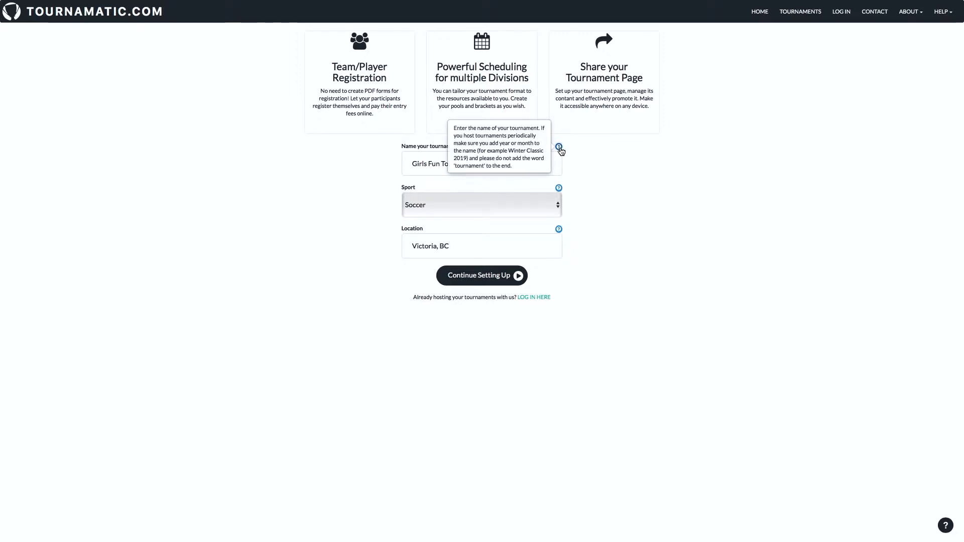
Look at the help panel's contact form, close it, and continue to the Description step.
click(945, 529)
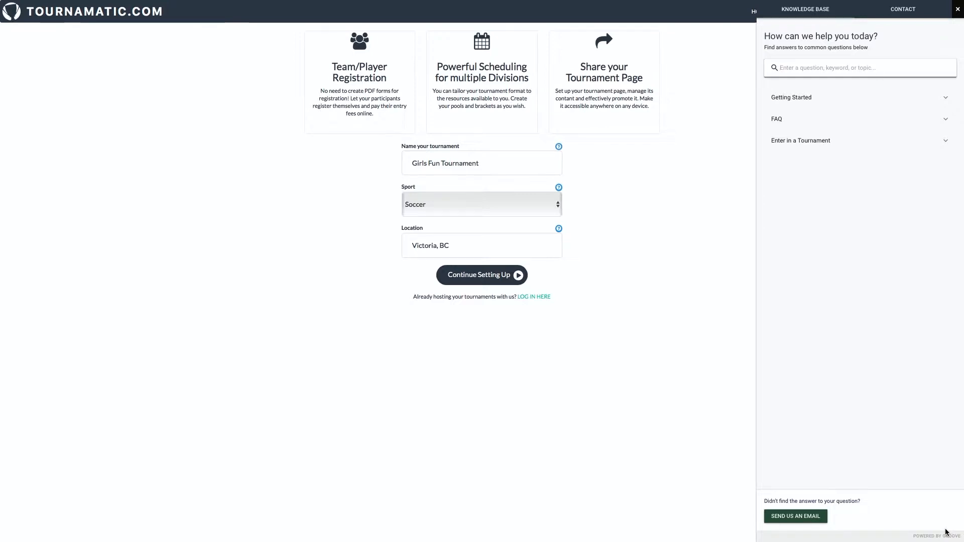
click(903, 11)
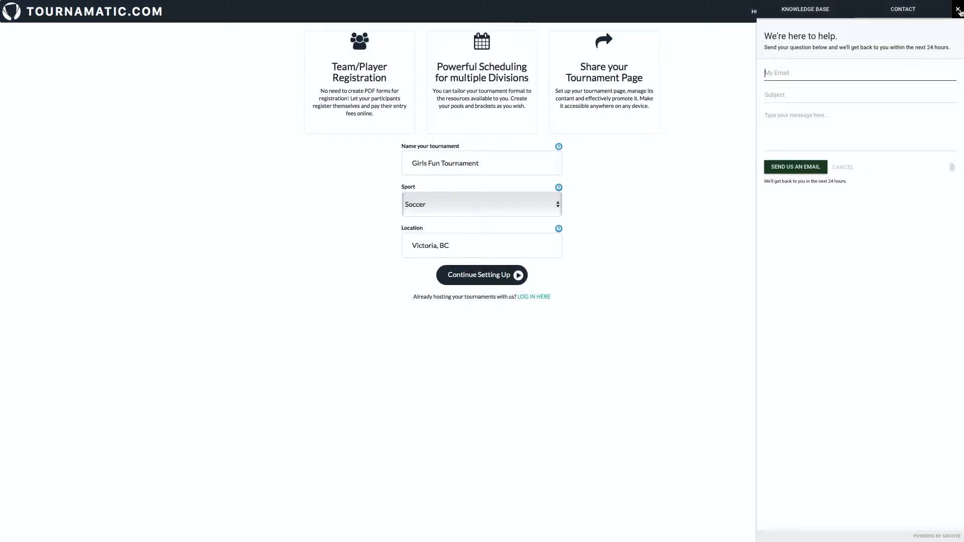
click(494, 271)
click(495, 274)
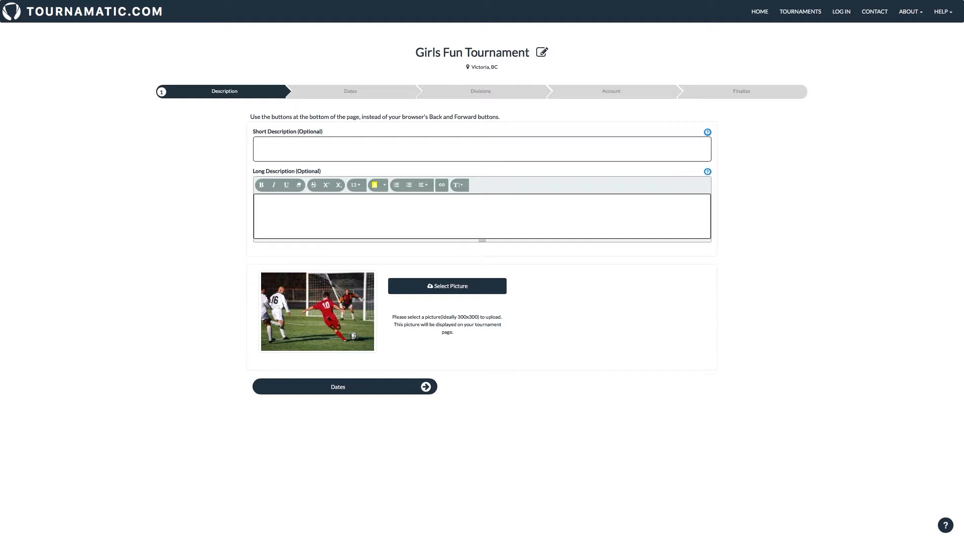
Enter 'Fun!' and write the long description 'Come out and have FUN in our area soccer tournament'.
text(Fun!)
click(274, 210)
text(Com)
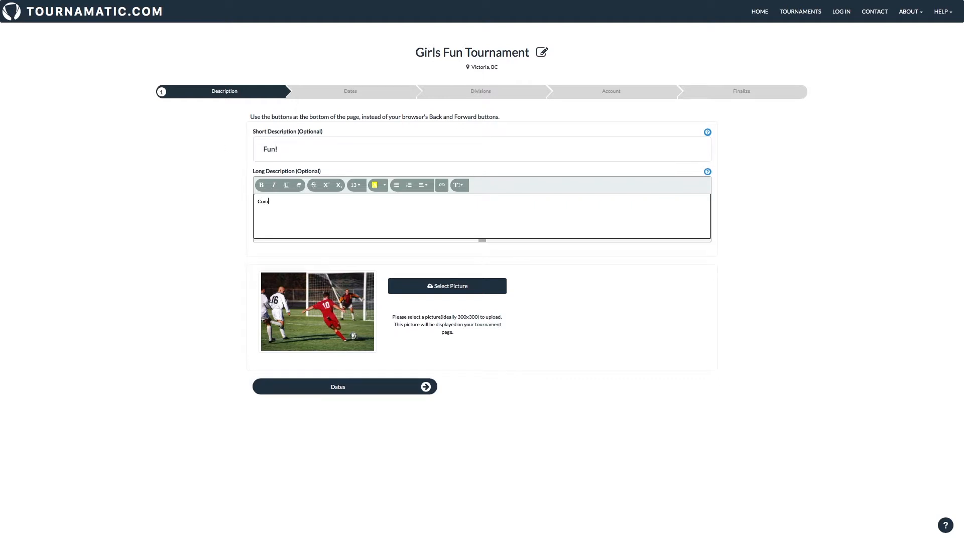
text(e out and have FUN in our)
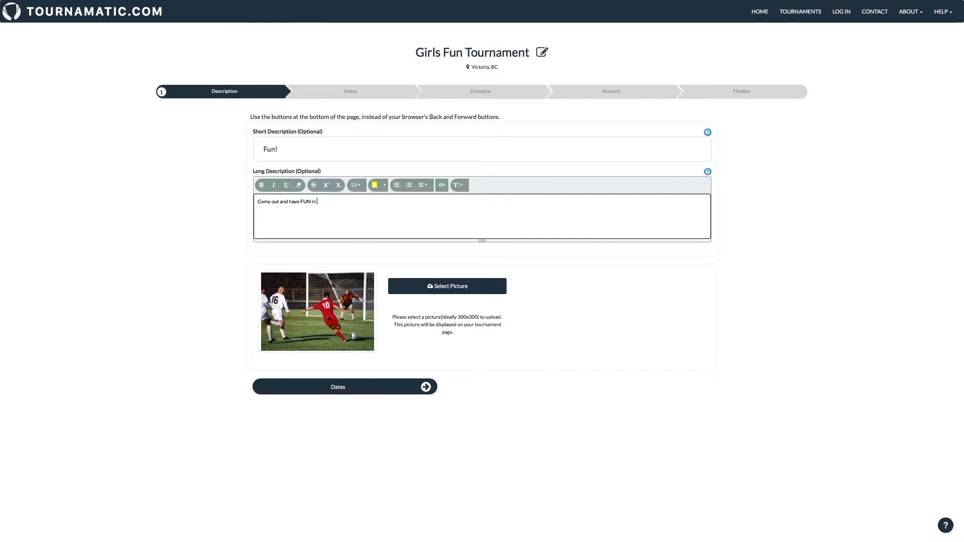
text( area soccer tournament)
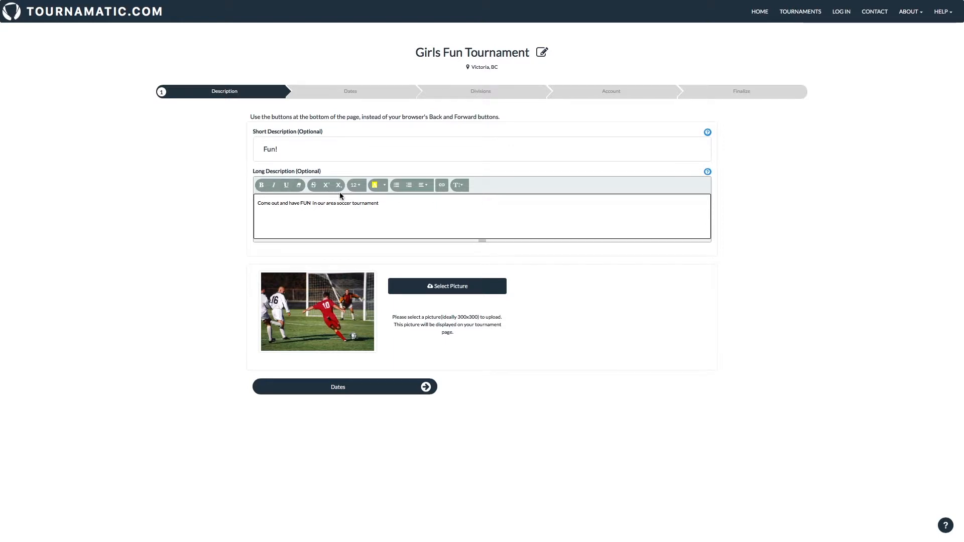
Make the description size 18, bold the word FUN, and start a new line.
drag(380, 203, 229, 203)
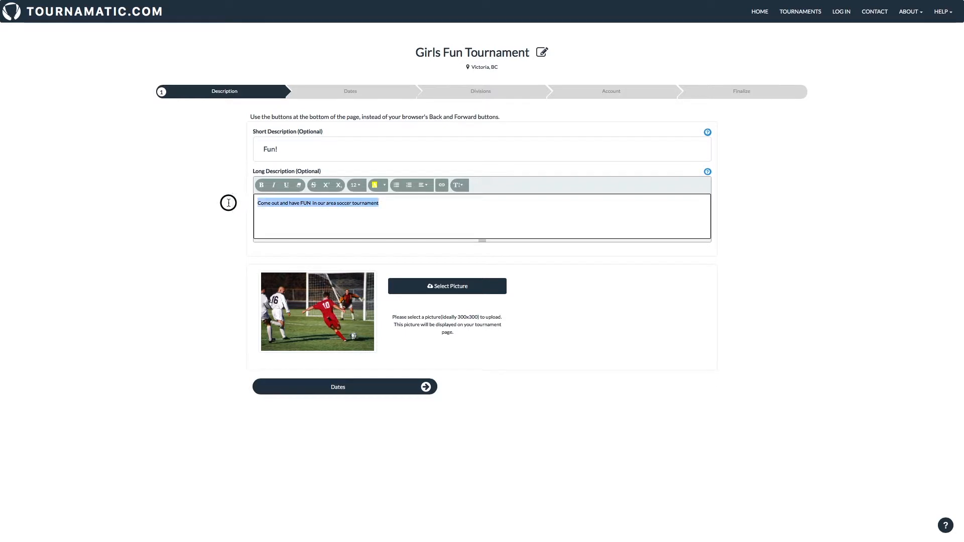
click(356, 185)
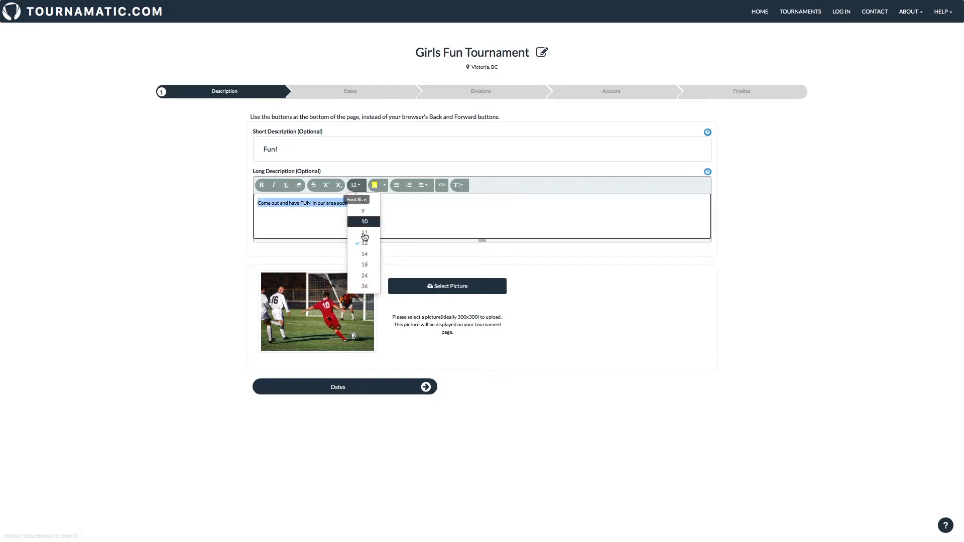
click(364, 267)
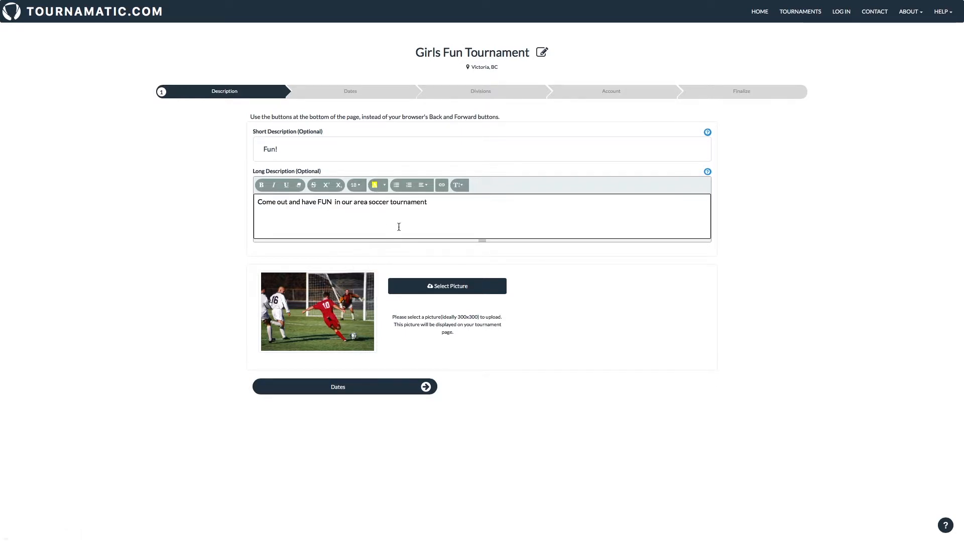
drag(332, 203, 319, 203)
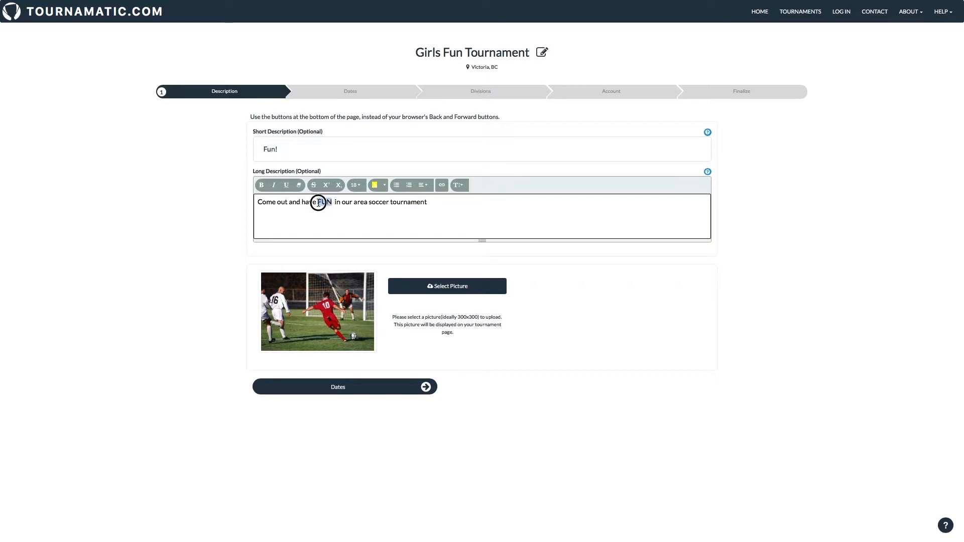
click(261, 184)
click(385, 186)
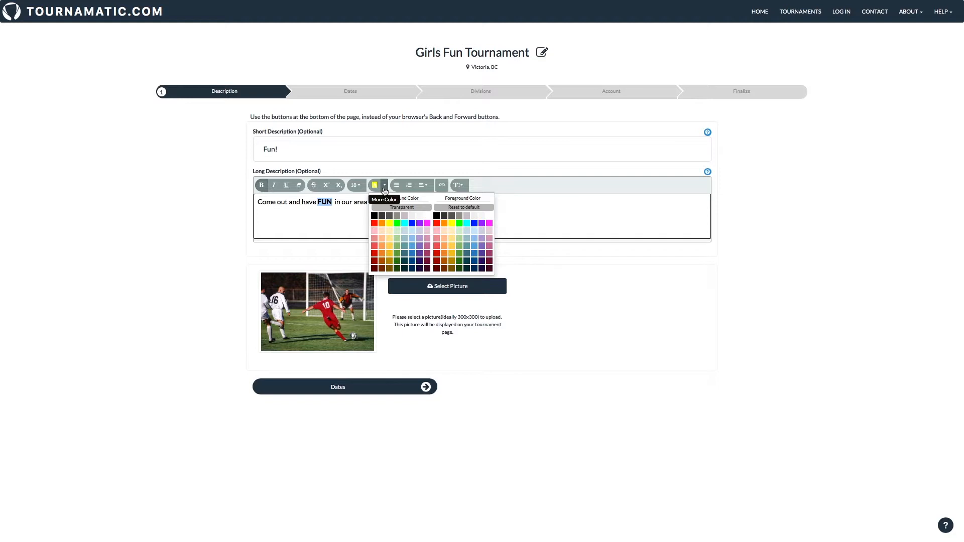
click(518, 231)
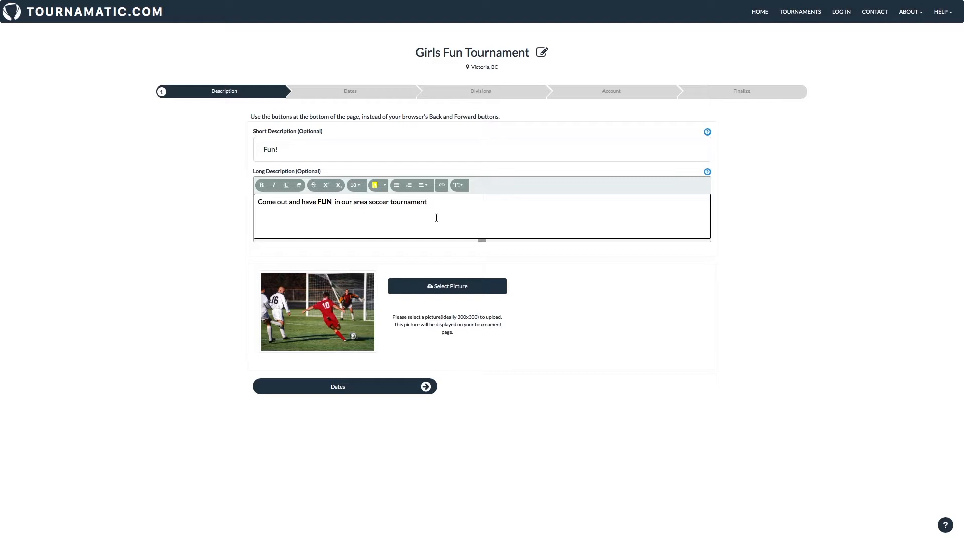
key(Return)
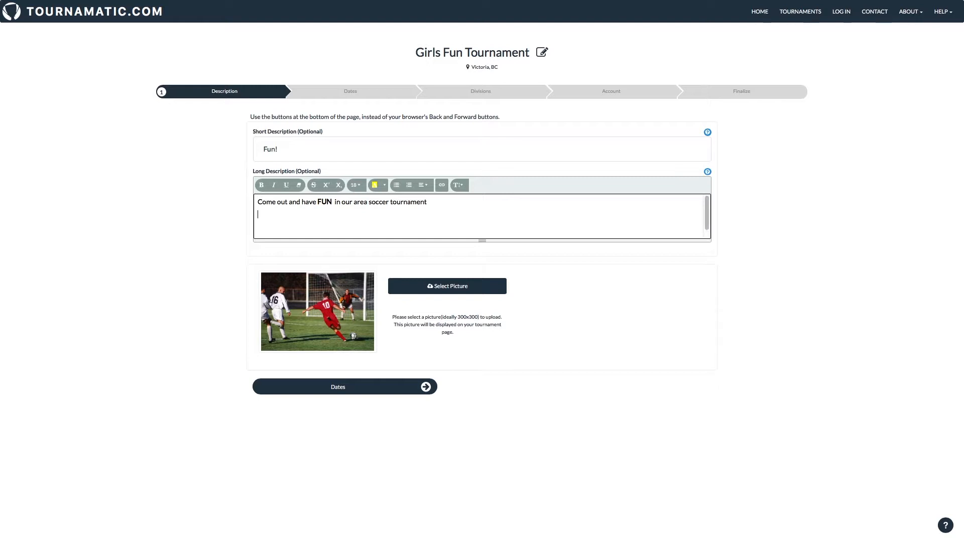
click(442, 187)
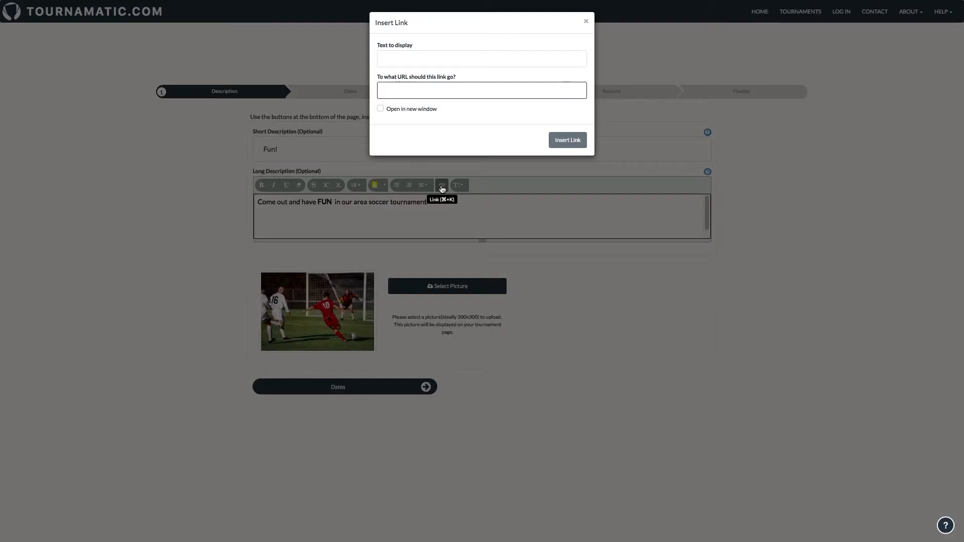
text(www.home.ca)
click(392, 59)
triple_click(409, 59)
text(Our Or)
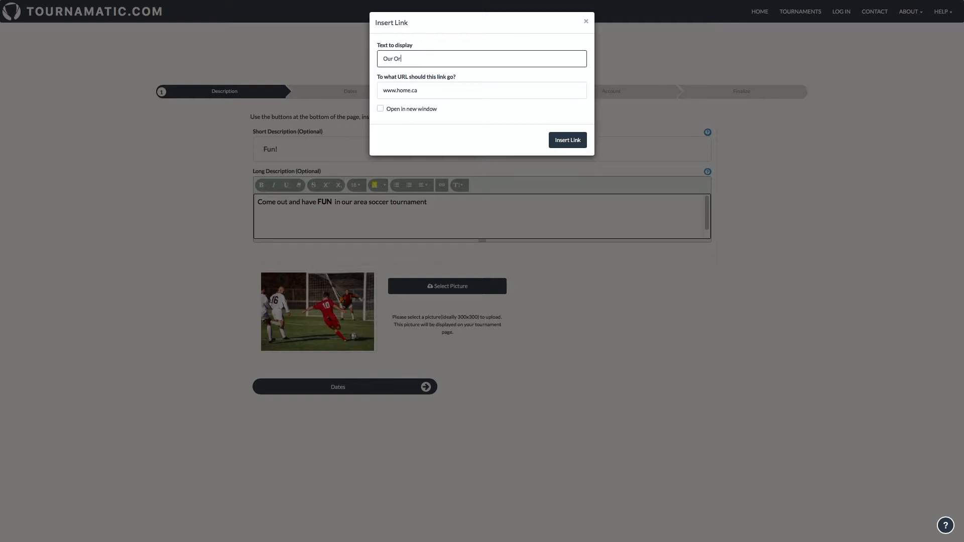
text(ganization)
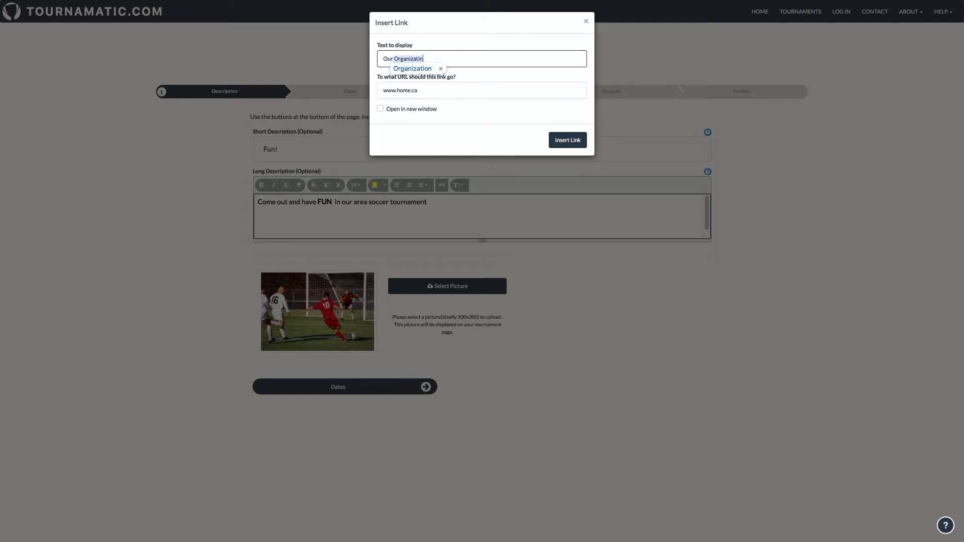
key(Return)
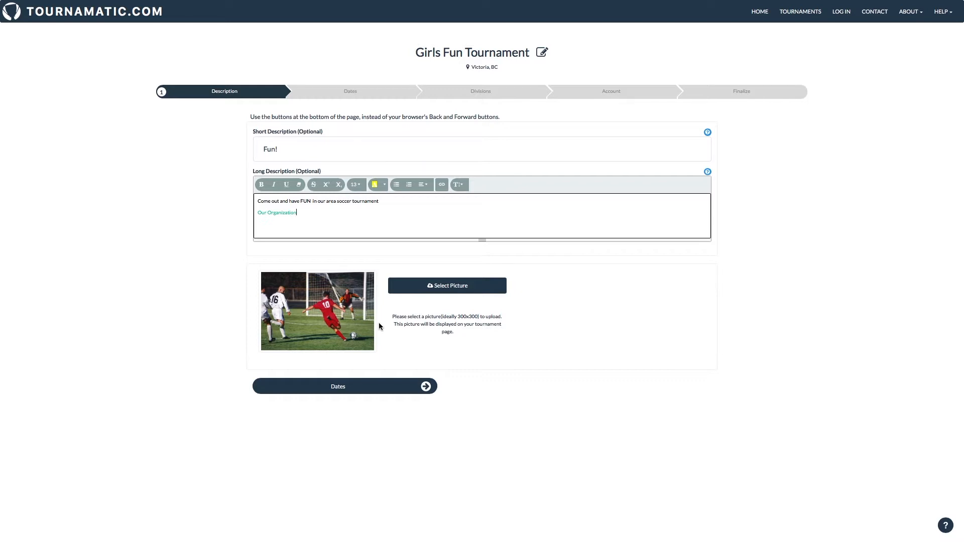
Set the dates from February 2, 2019 at 9 AM to February 3, 2019 at 4 PM.
click(370, 388)
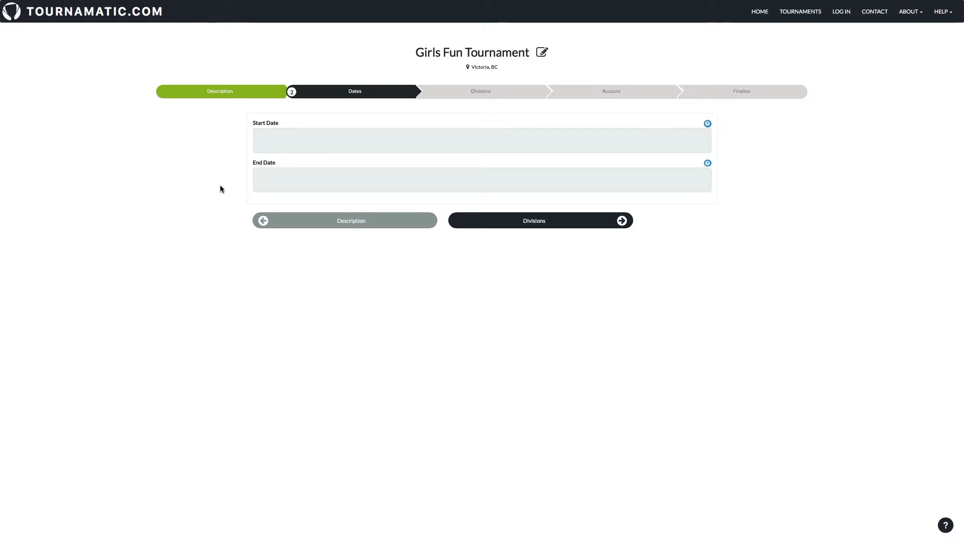
click(284, 151)
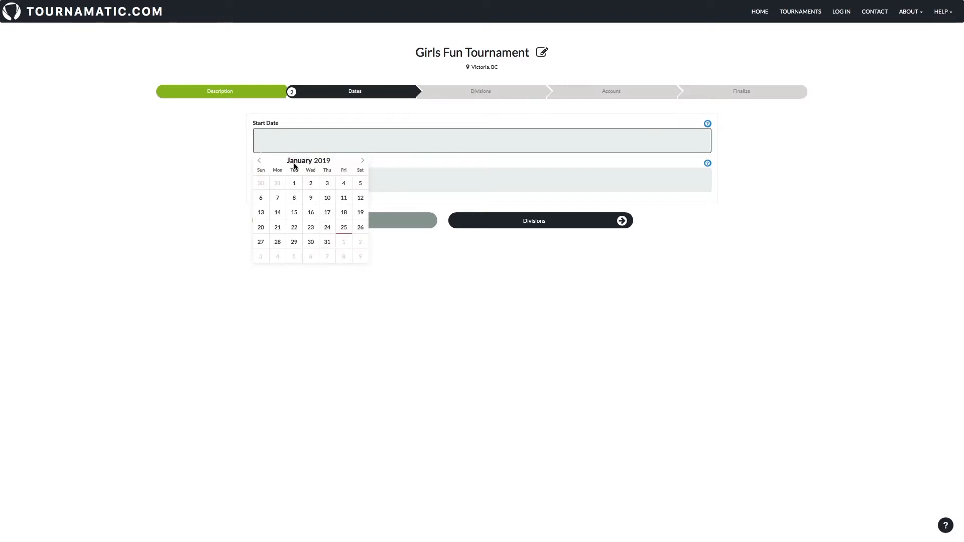
click(361, 244)
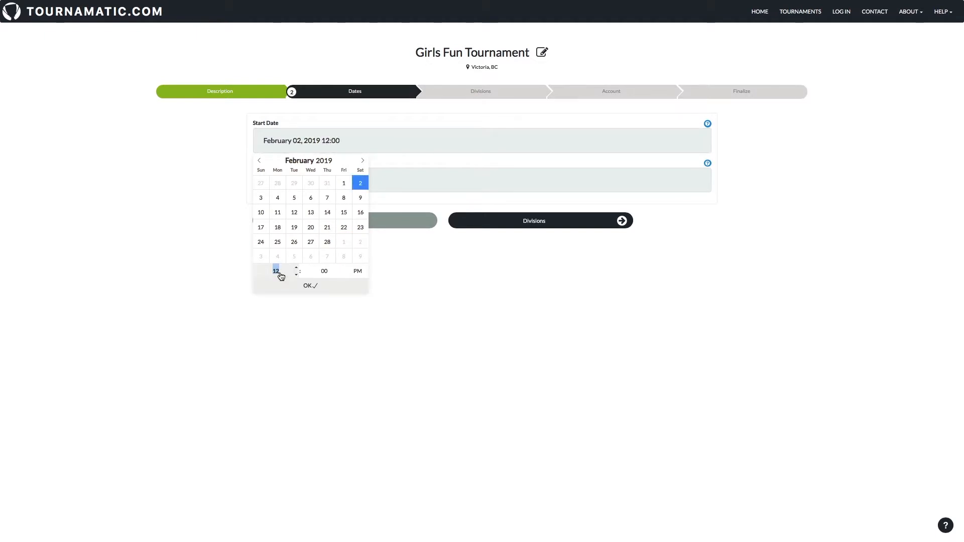
triple_click(295, 275)
click(309, 286)
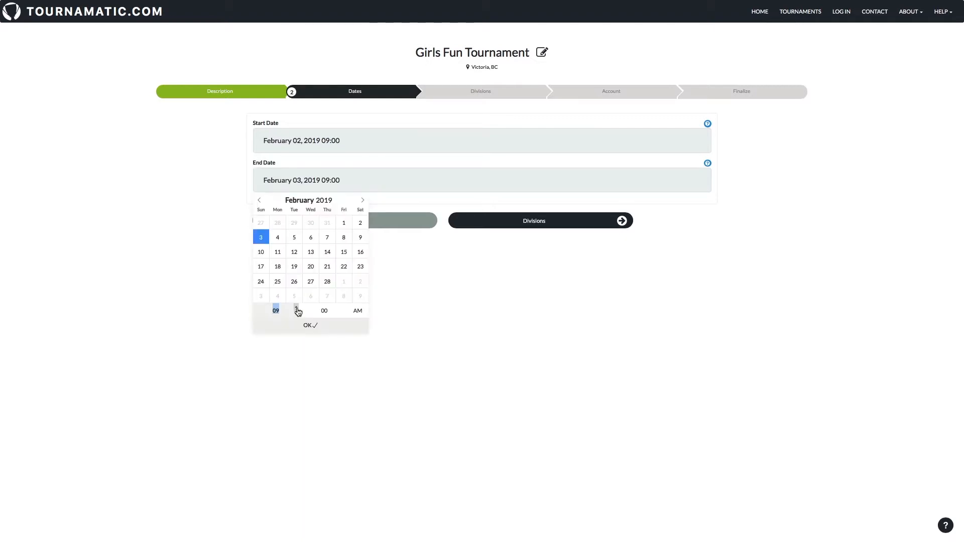
click(297, 307)
click(296, 308)
click(297, 307)
click(296, 307)
click(297, 307)
click(297, 307)
click(297, 307)
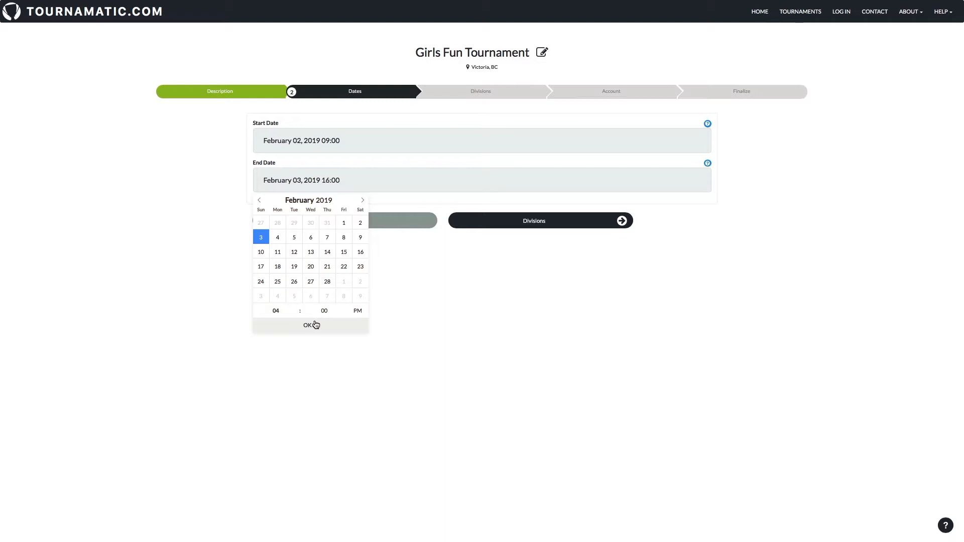
click(311, 326)
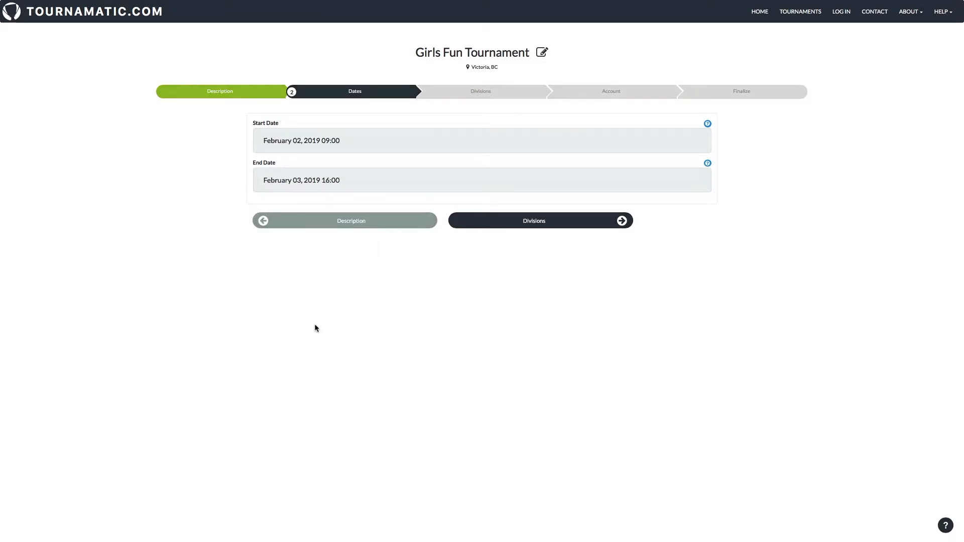
click(521, 227)
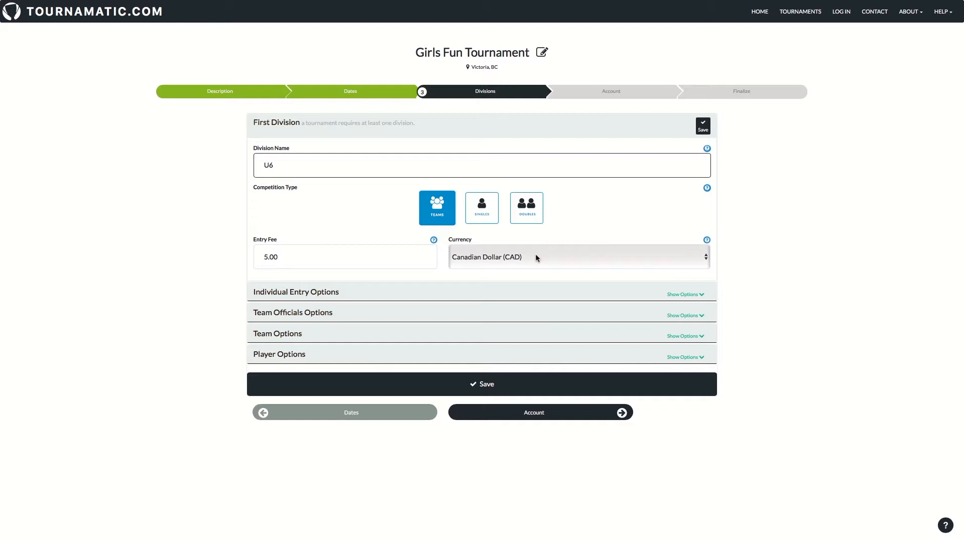
Show the Team Officials Options for the U6 division.
click(683, 317)
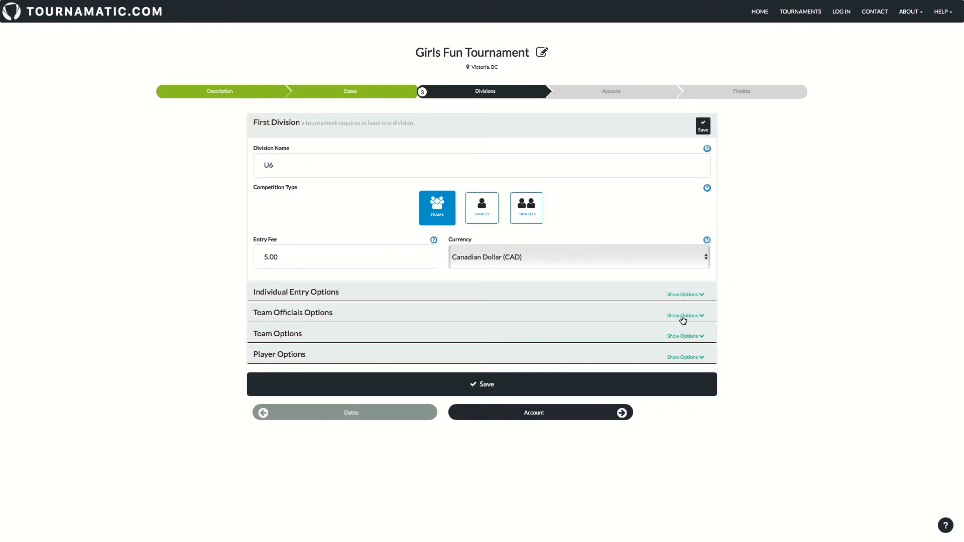
click(683, 316)
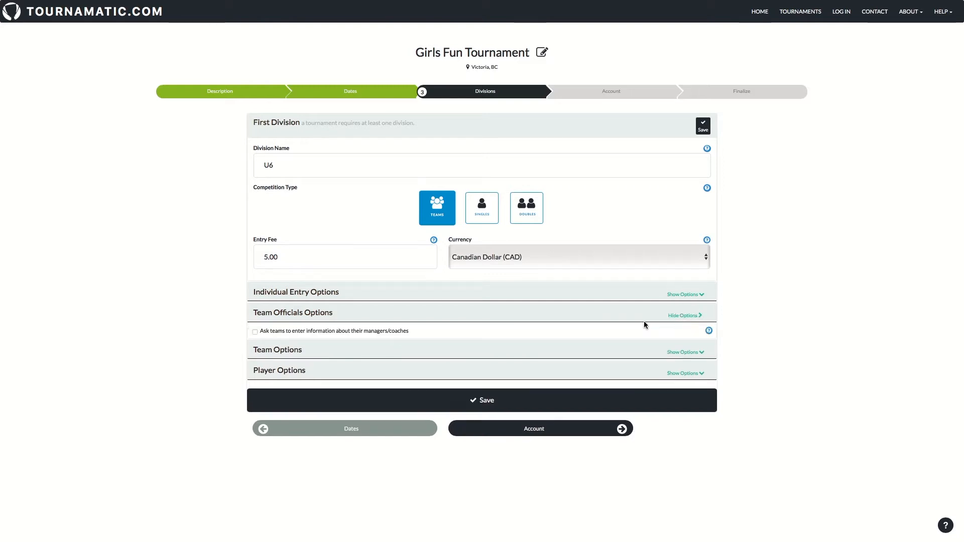
Require managers' and coaches' details and make the team description and logo optional.
click(255, 332)
click(685, 354)
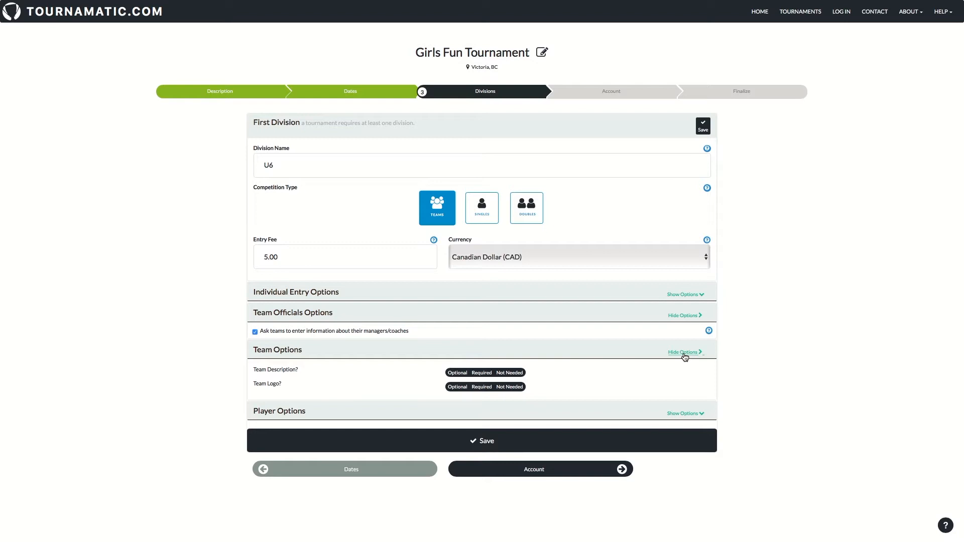
click(457, 372)
click(457, 387)
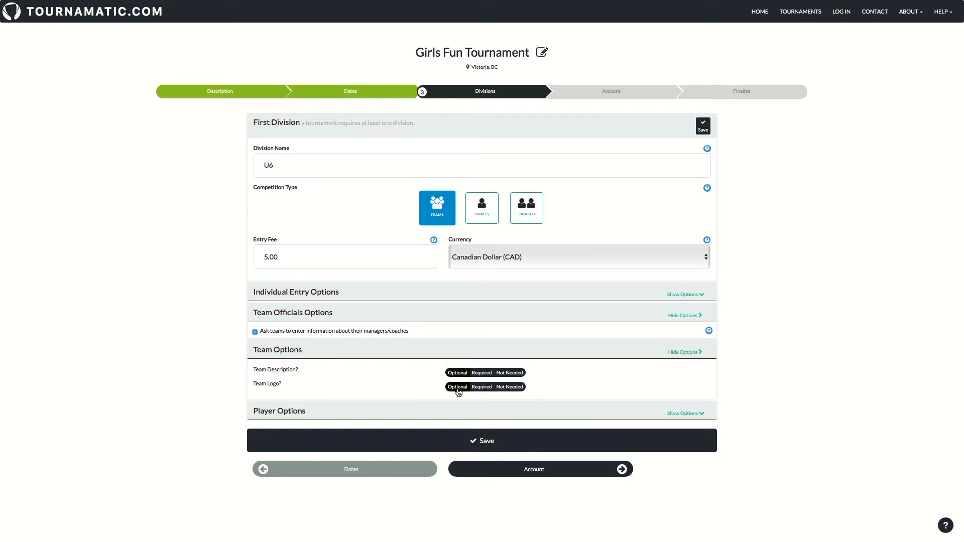
click(685, 352)
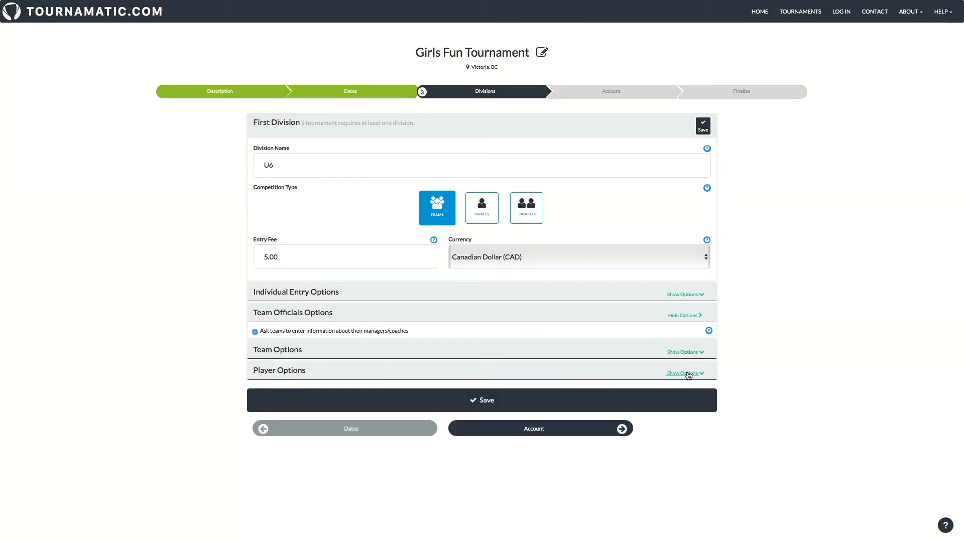
Ask for guardian details for minors, with guardian email required and phone optional, and save U6.
click(687, 374)
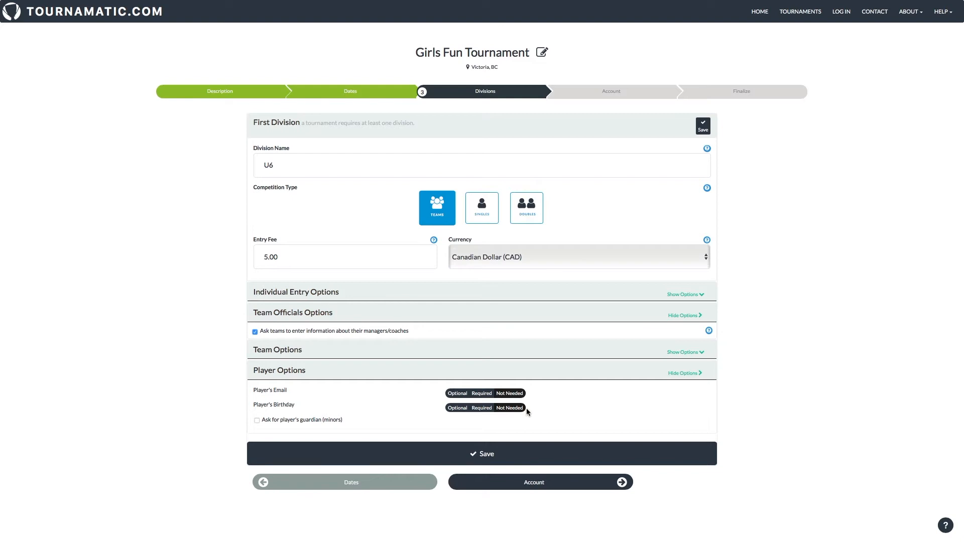
click(257, 420)
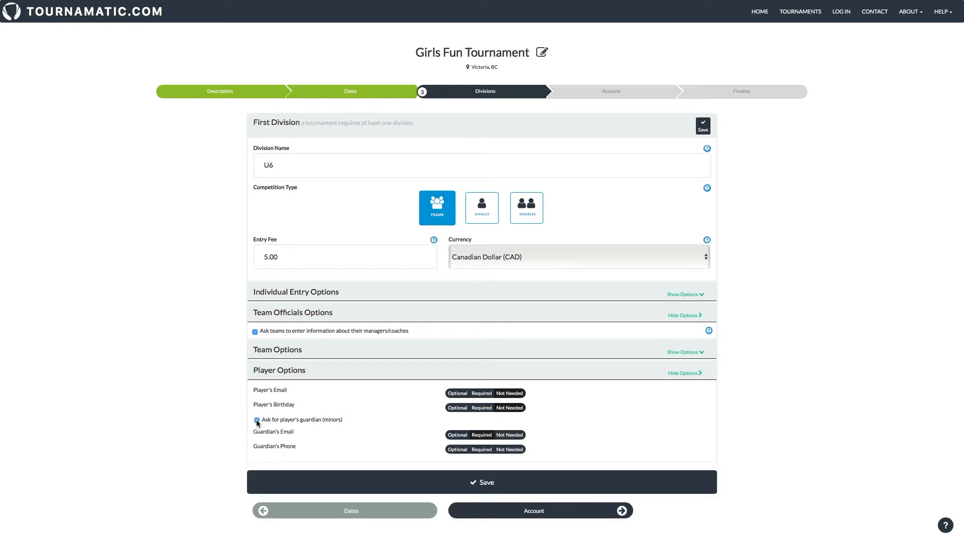
click(483, 438)
click(457, 451)
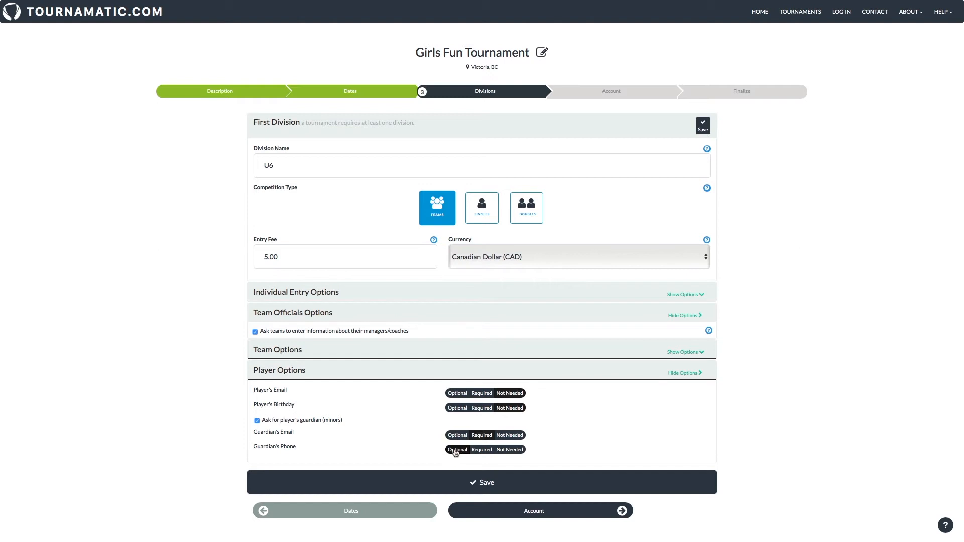
click(473, 485)
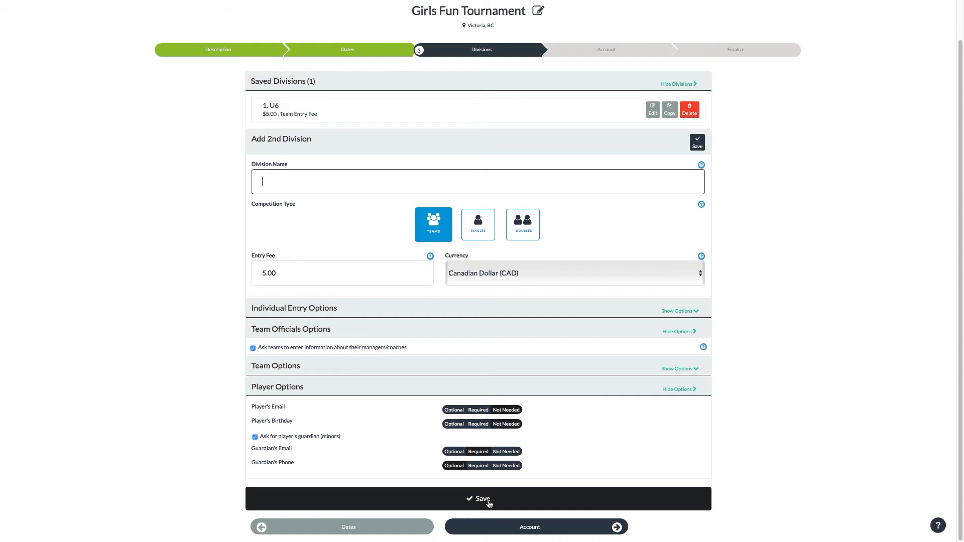
Save U9 and U12 as additional divisions, then continue to the Account step.
text(U9)
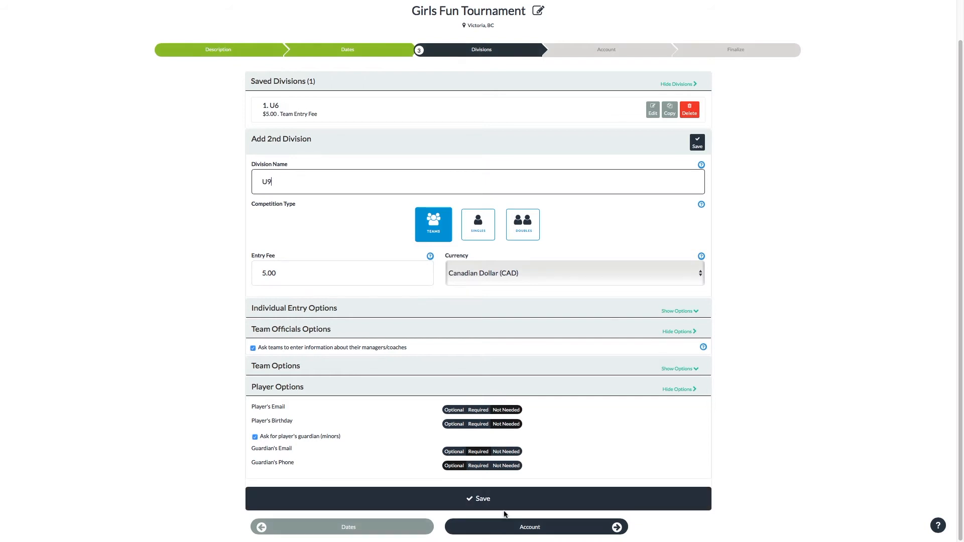
click(496, 509)
text(U12)
click(499, 525)
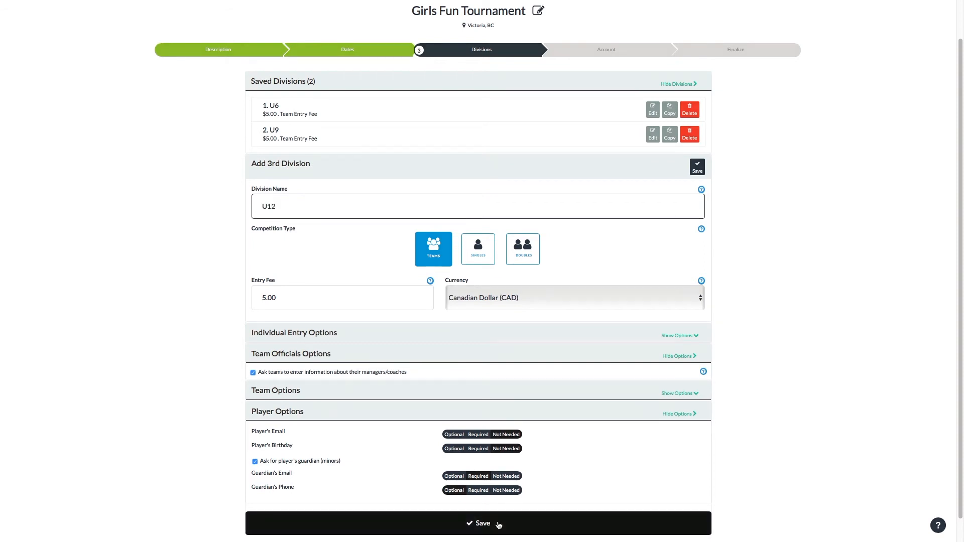
scroll(599, 503, down, 1)
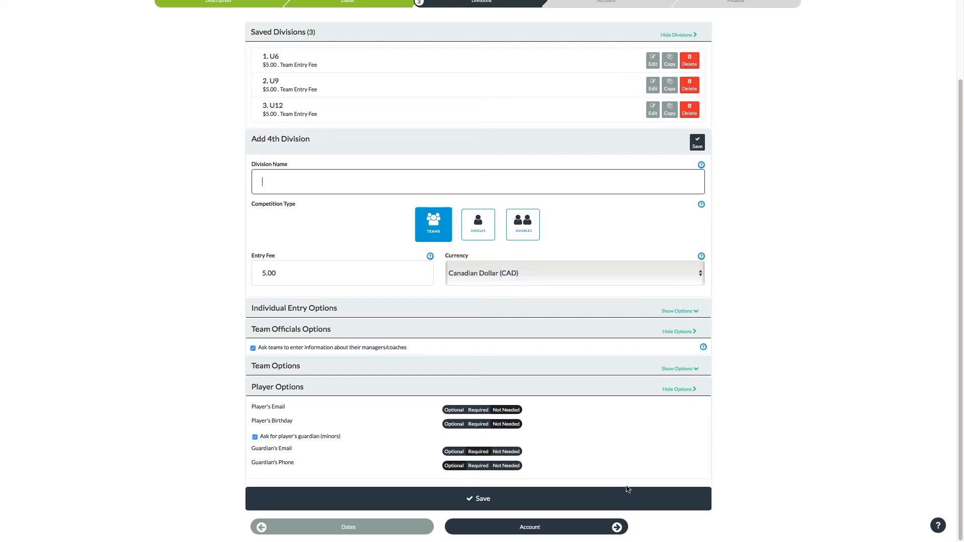
click(549, 532)
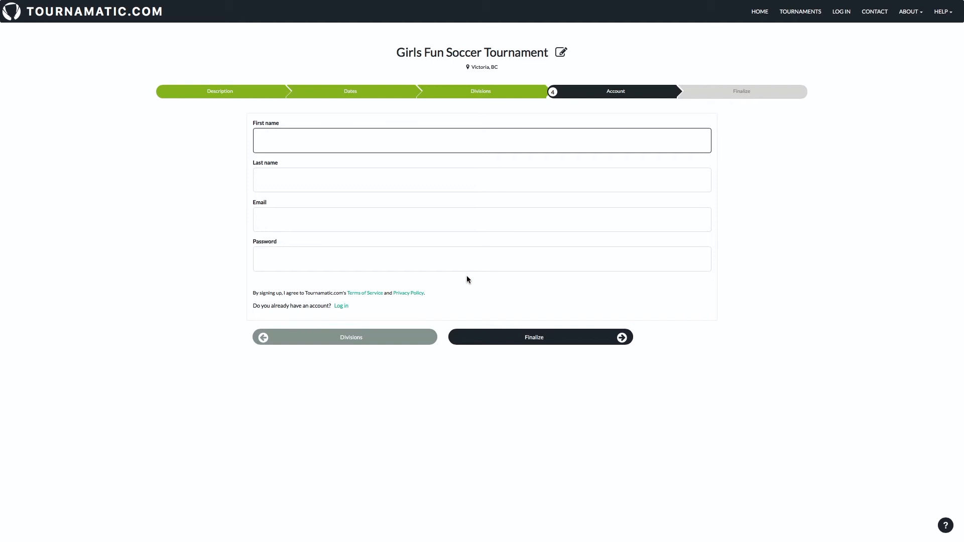
Enter the host's first name, last name, email address and password, then submit the account.
text(Test)
key(Tab)
text(User)
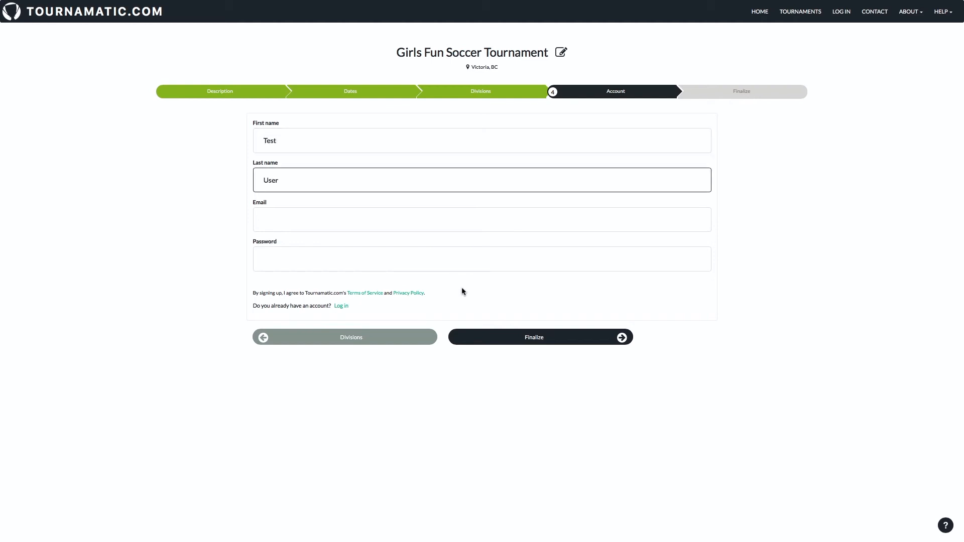
click(276, 222)
text(user)
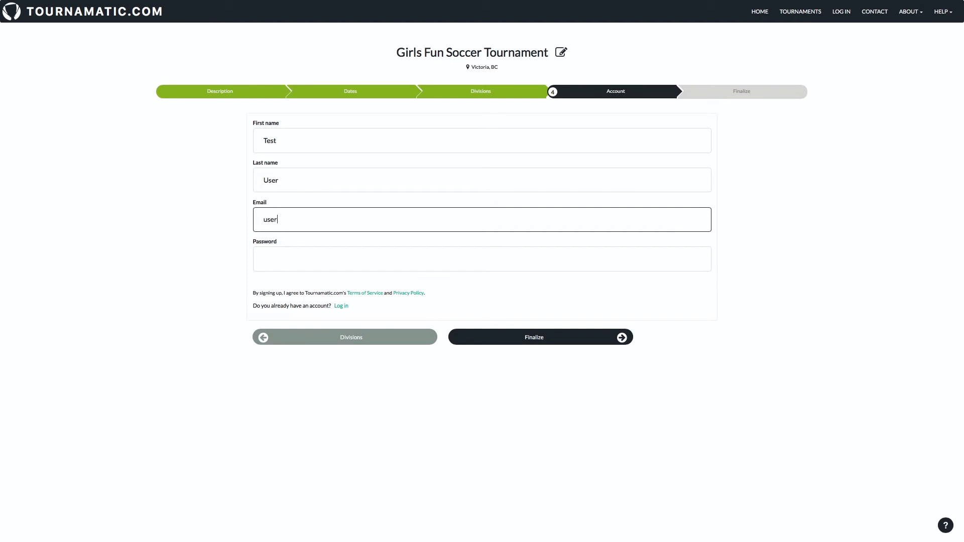
text(@email.com)
key(Tab)
text(12345678)
click(553, 337)
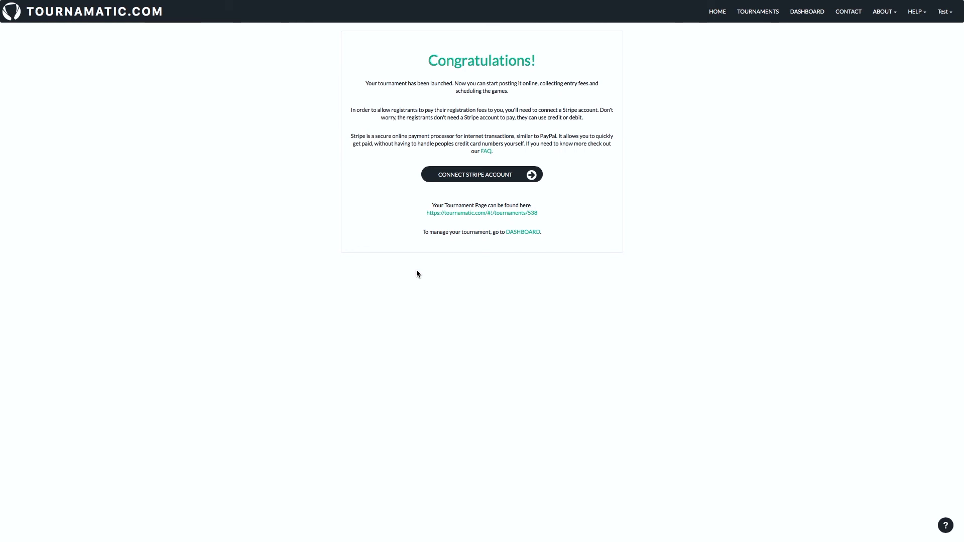
Open the public Girls Fun Soccer Tournament page from its link on the Congratulations page.
click(483, 217)
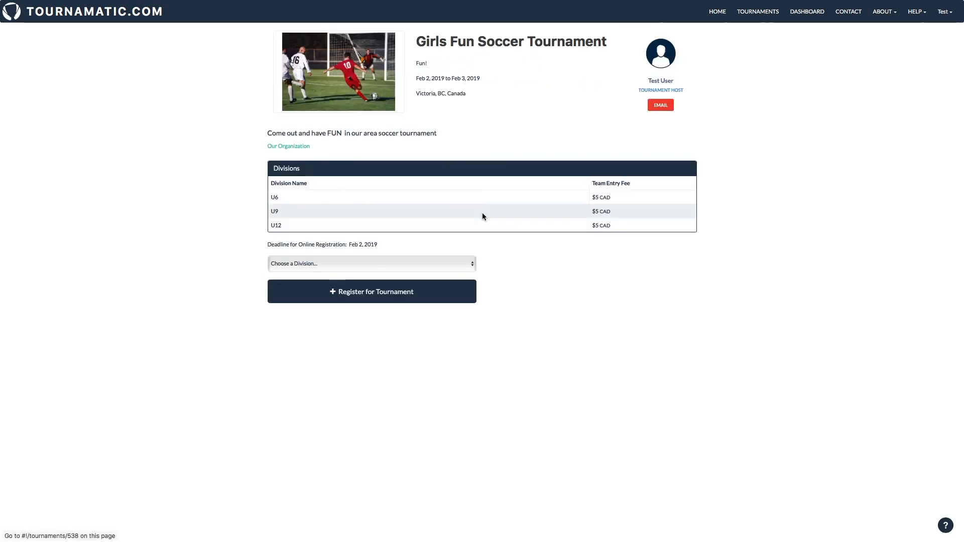